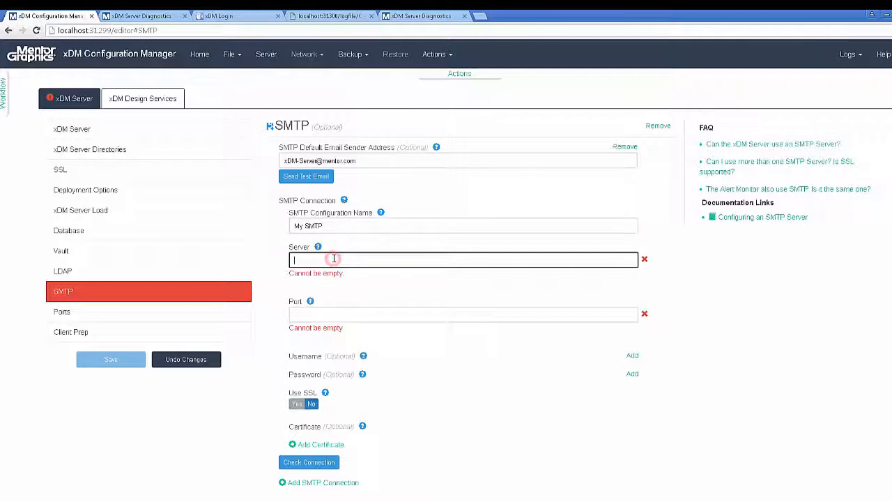
- Set the SMTP server to mail-na.mentorg.com and the port to 55, and check the connection
{"action": "type", "text": "mail-na.mentor.com"}
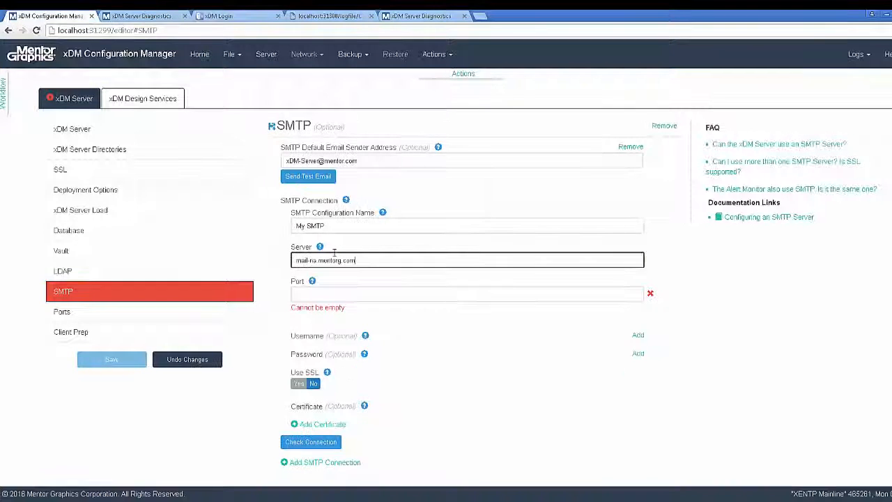
{"action": "left_click", "coordinate": [328, 298]}
{"action": "type", "text": "25"}
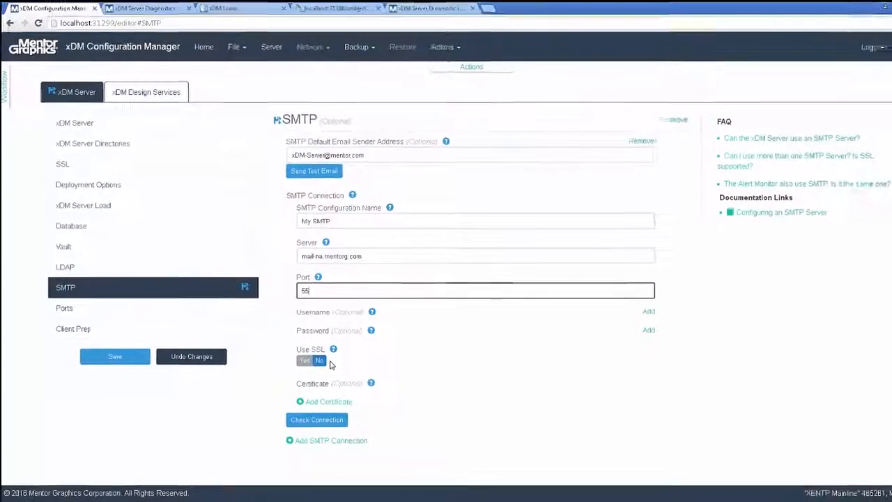
{"action": "left_click", "coordinate": [335, 414]}
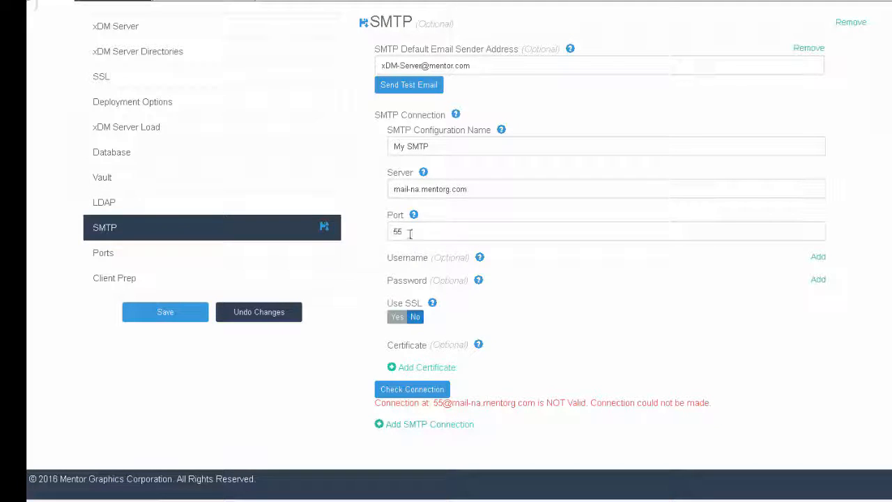
- Set the My SMTP port to 25, recheck the connection and send a test email
{"action": "left_click_drag", "start_coordinate": [410, 233], "coordinate": [382, 230]}
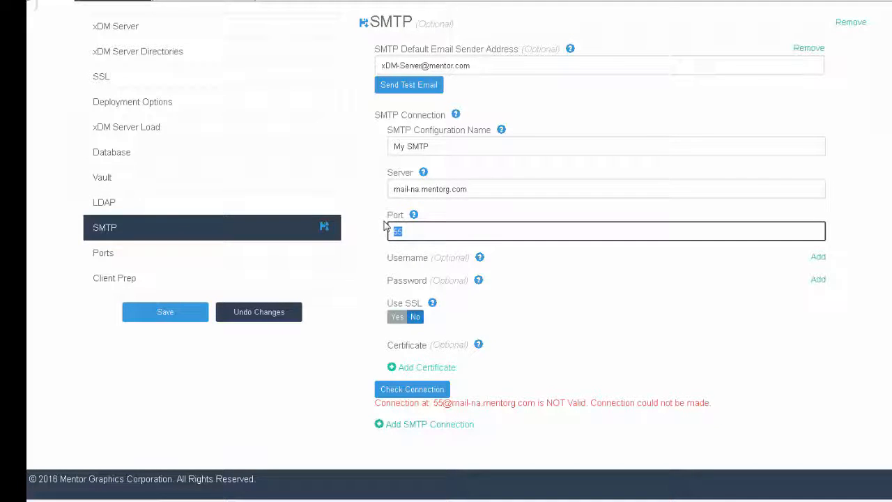
{"action": "type", "text": "25"}
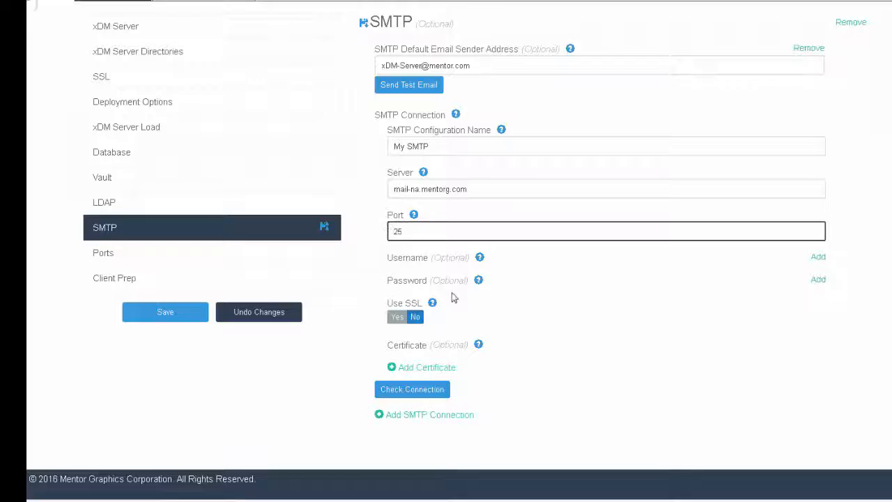
{"action": "left_click", "coordinate": [426, 392]}
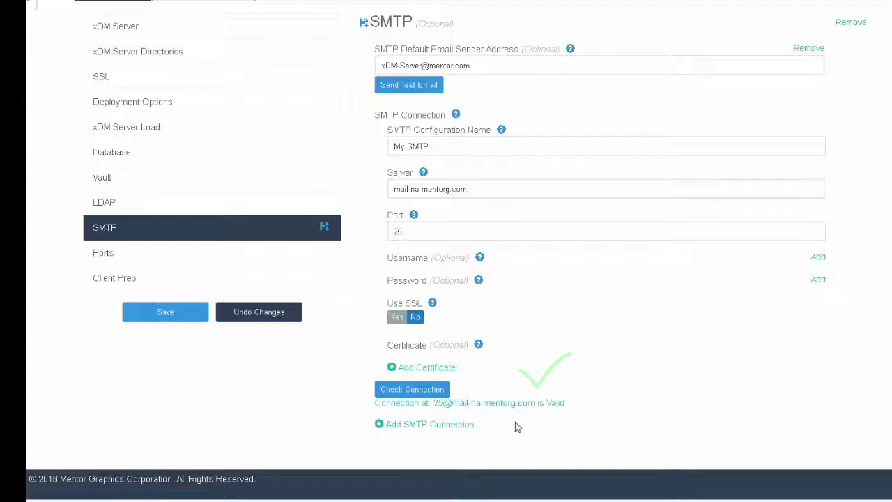
{"action": "left_click", "coordinate": [424, 87]}
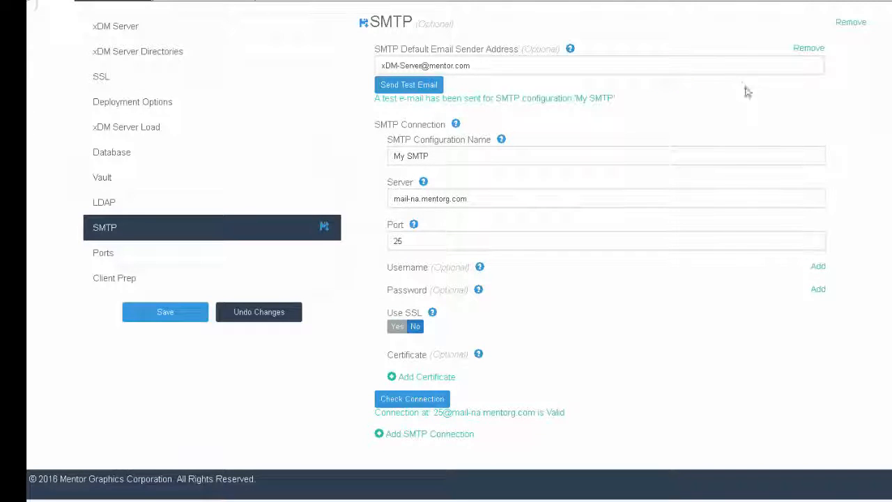
- Add a second SMTP connection named GMAIL for smtp.gmail.com on port 465 with SSL enabled, and check its connection
{"action": "left_click", "coordinate": [454, 435]}
{"action": "scroll", "coordinate": [423, 301], "scroll_direction": "down", "scroll_amount": 4}
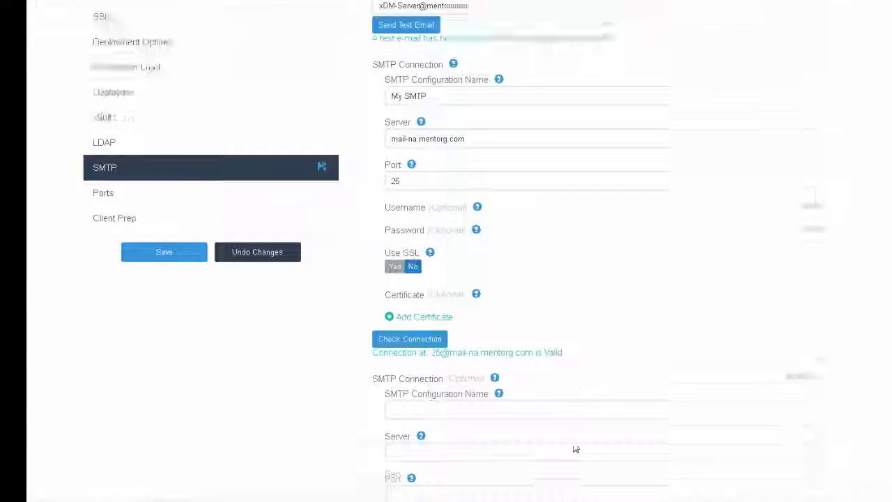
{"action": "left_click", "coordinate": [398, 230]}
{"action": "type", "text": "GMAIL"}
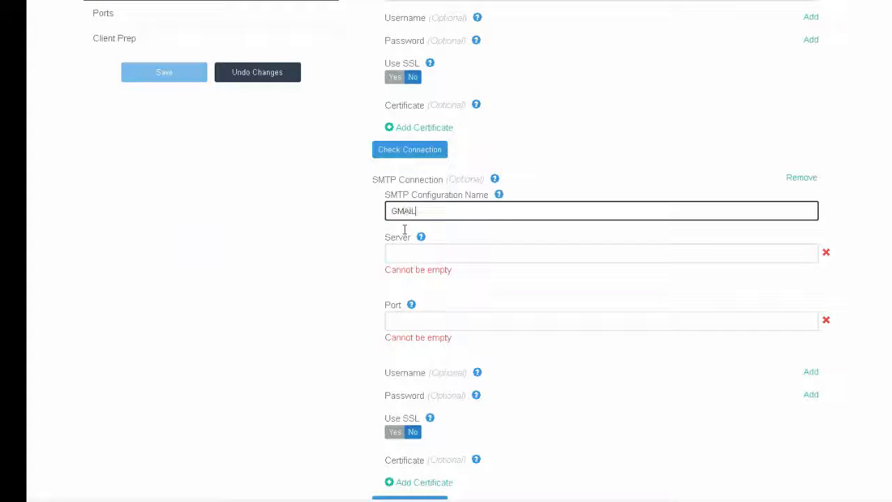
{"action": "key", "text": "Tab"}
{"action": "type", "text": "smtp.gmail"}
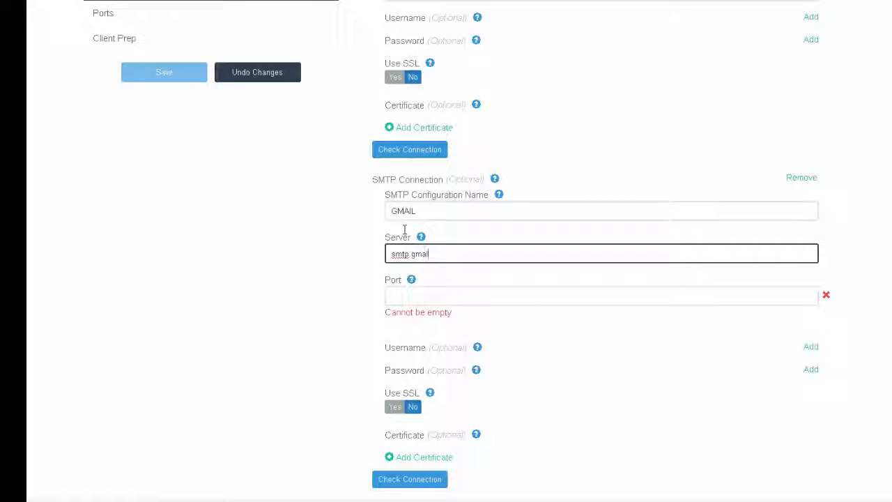
{"action": "type", "text": ".com"}
{"action": "key", "text": "Tab"}
{"action": "type", "text": "465"}
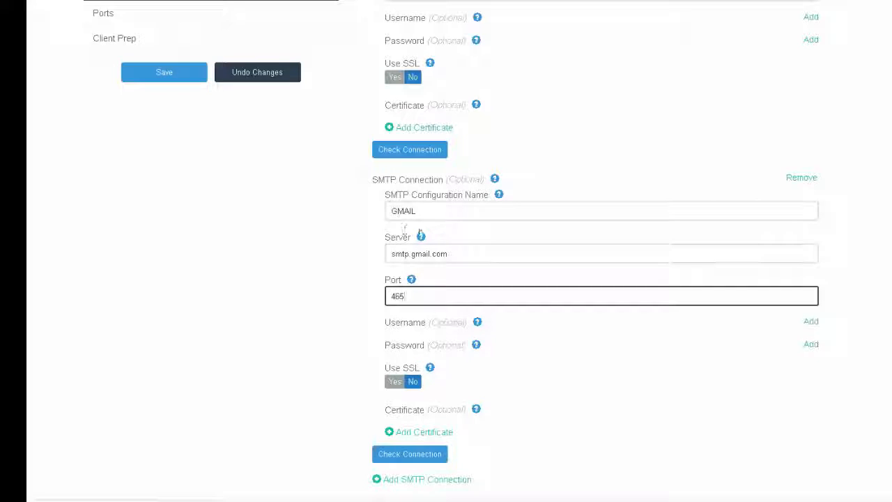
{"action": "left_click", "coordinate": [396, 383]}
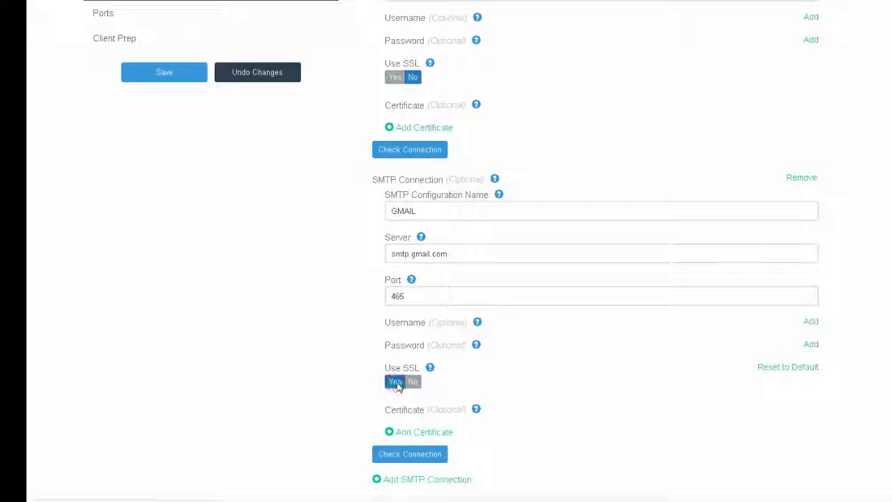
{"action": "left_click", "coordinate": [416, 457]}
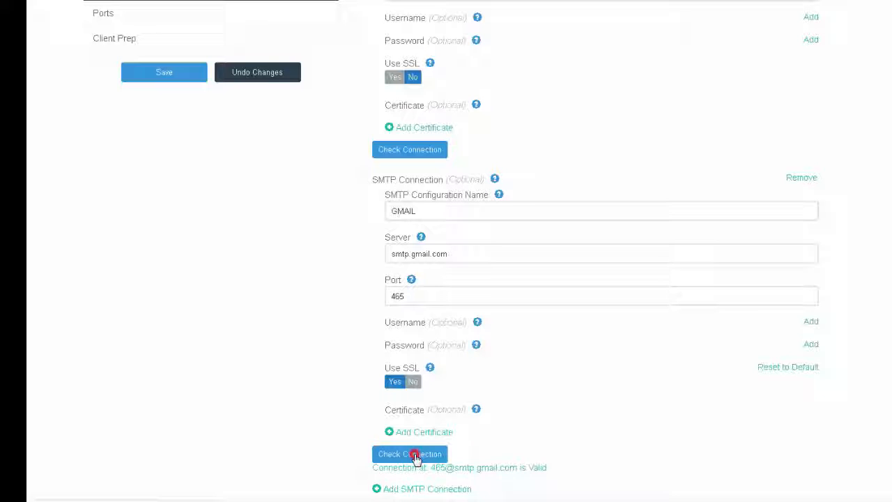
- Add the username myUser and an optional password field to the GMAIL connection
{"action": "left_click", "coordinate": [812, 322]}
{"action": "left_click", "coordinate": [468, 337]}
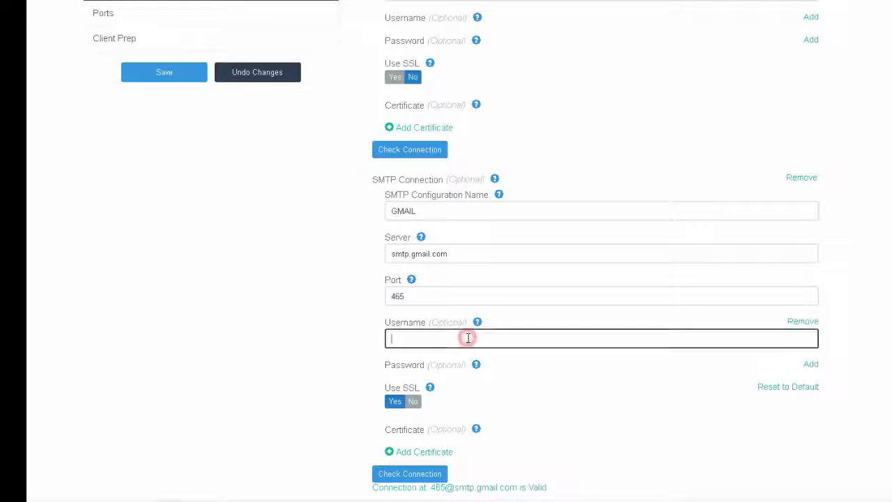
{"action": "type", "text": "my"}
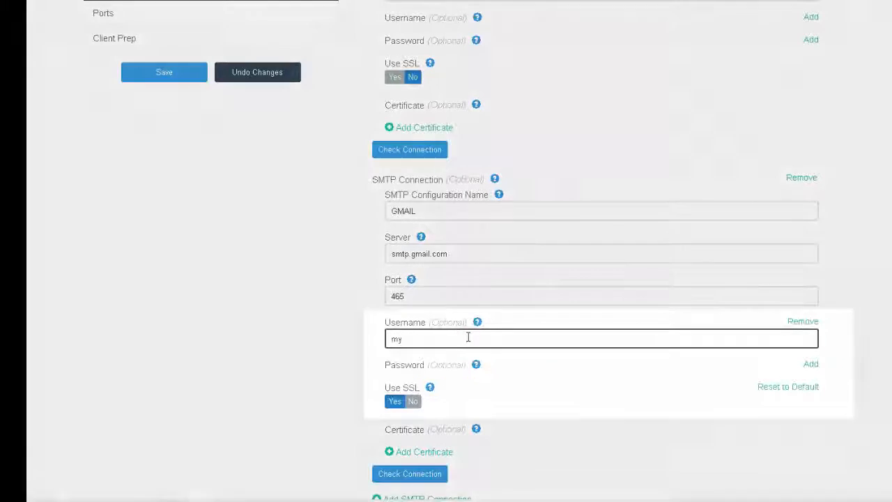
{"action": "type", "text": "User"}
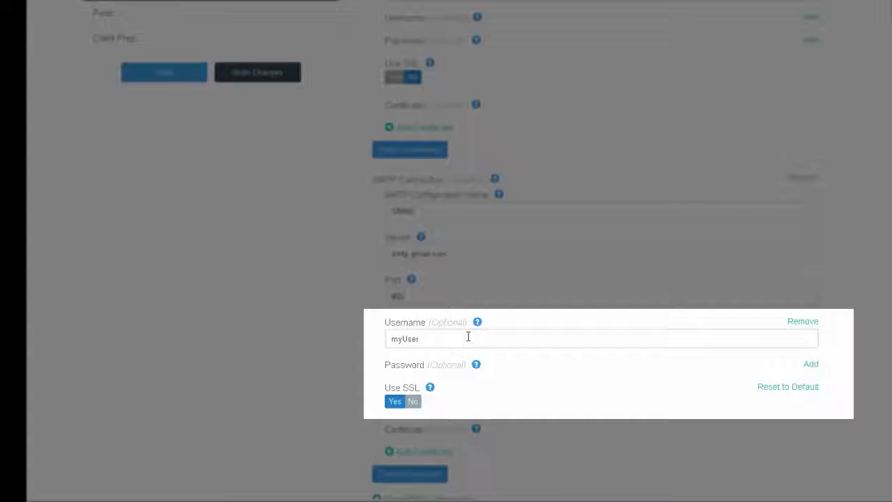
{"action": "left_click", "coordinate": [809, 365]}
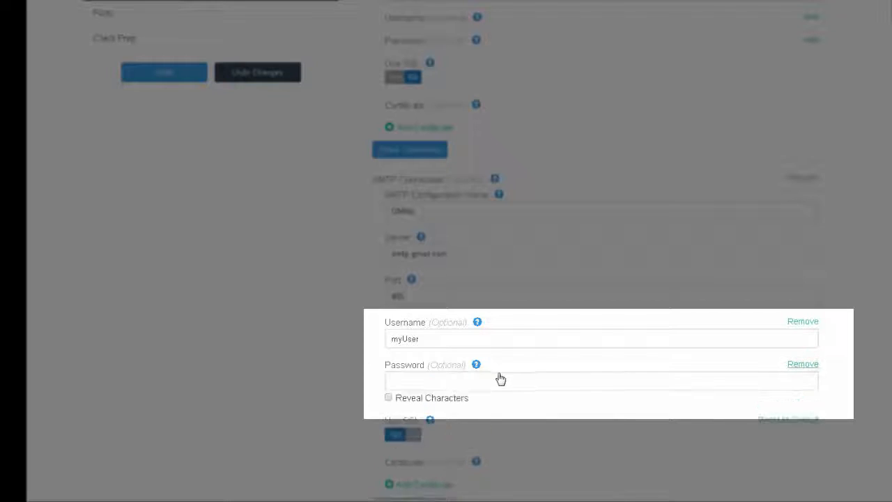
{"action": "left_click", "coordinate": [466, 383]}
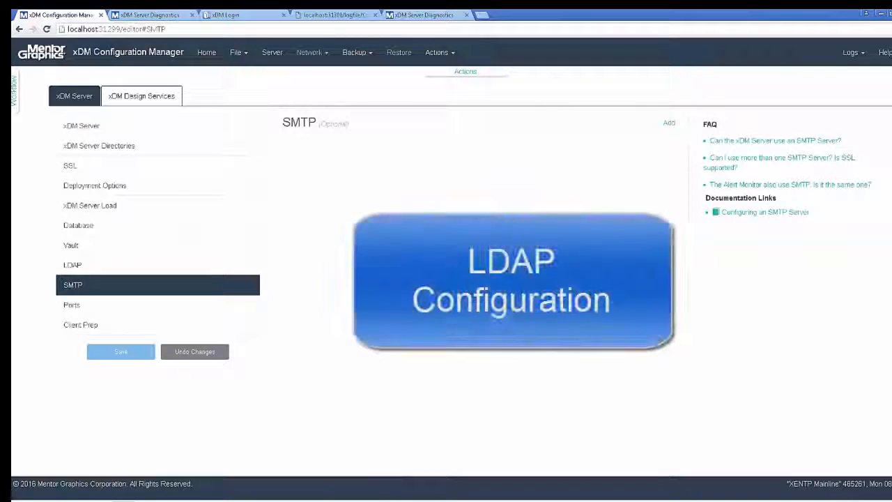
- Open the LDAP settings and read the FAQ on using multiple LDAP servers and SSL support
{"action": "left_click", "coordinate": [96, 265]}
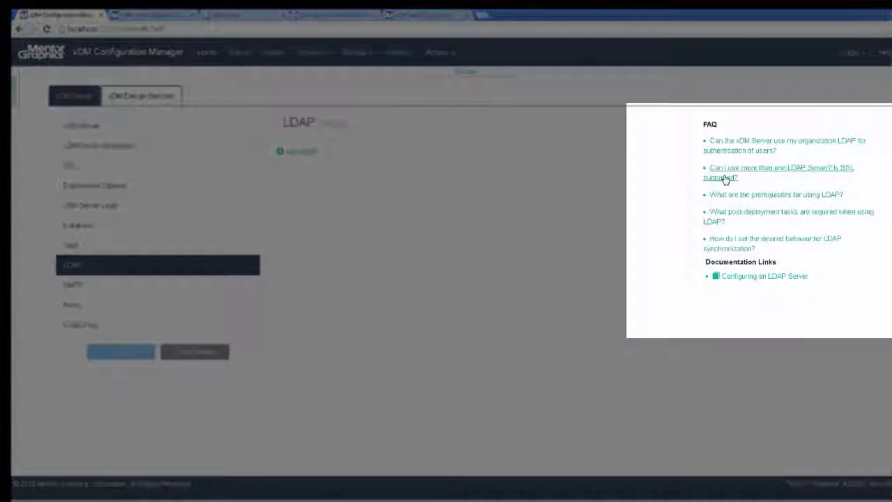
{"action": "left_click", "coordinate": [725, 179]}
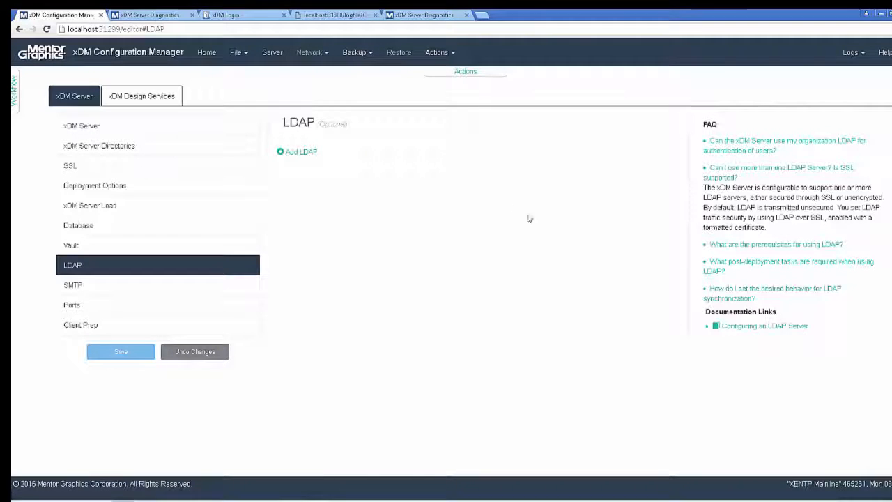
- Add an LDAP configuration named My LDAP with server ldap.alh.mentorg.com and port 389, and check the connection
{"action": "left_click", "coordinate": [311, 152]}
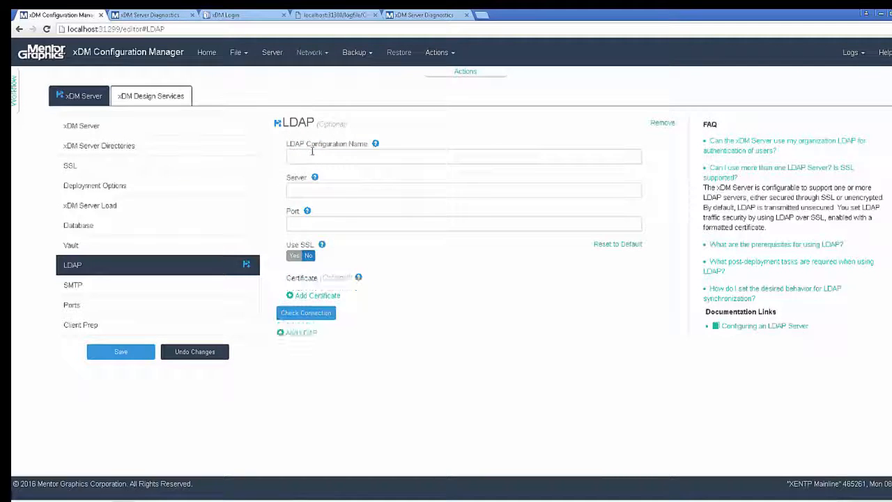
{"action": "left_click", "coordinate": [311, 154]}
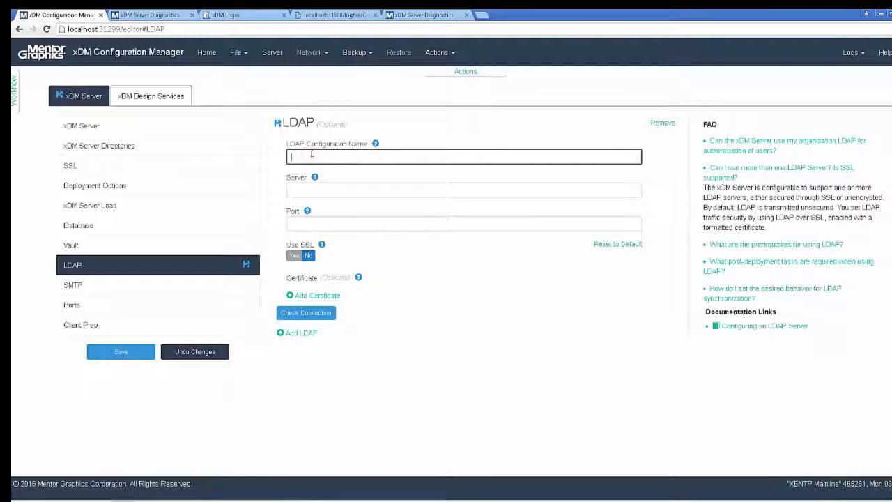
{"action": "type", "text": "My LDAP"}
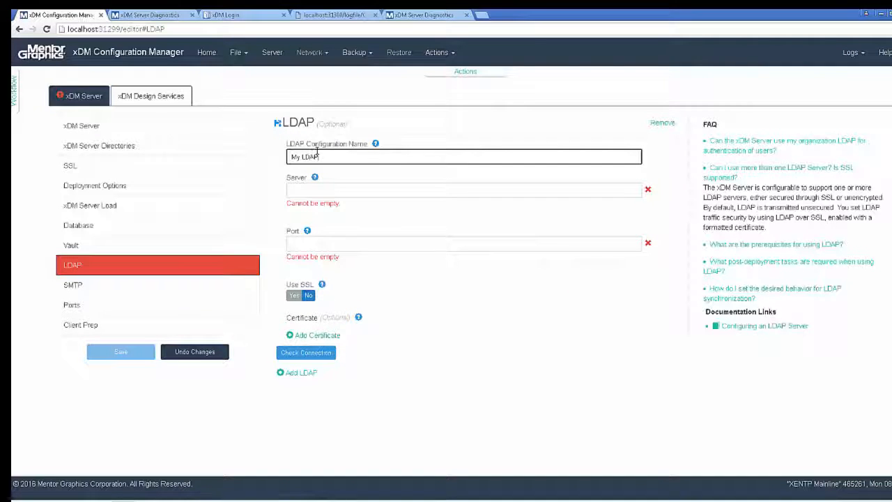
{"action": "left_click", "coordinate": [309, 188]}
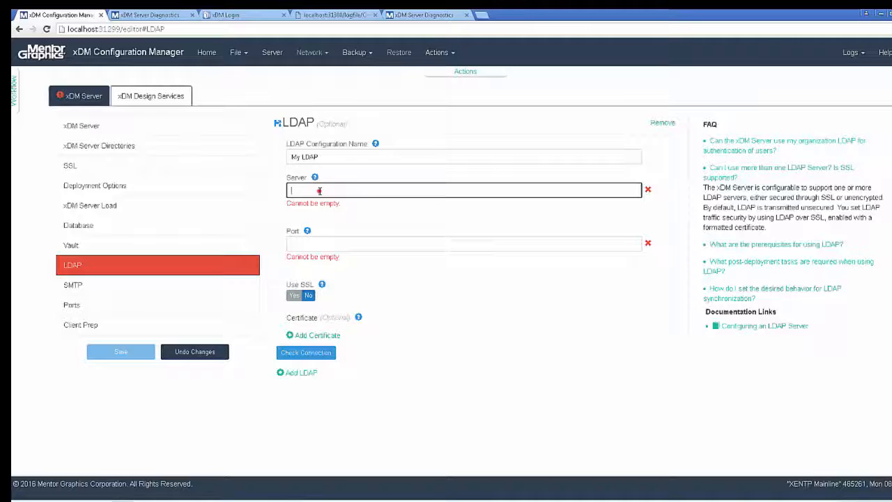
{"action": "type", "text": "ldap.alh.mentorg.com"}
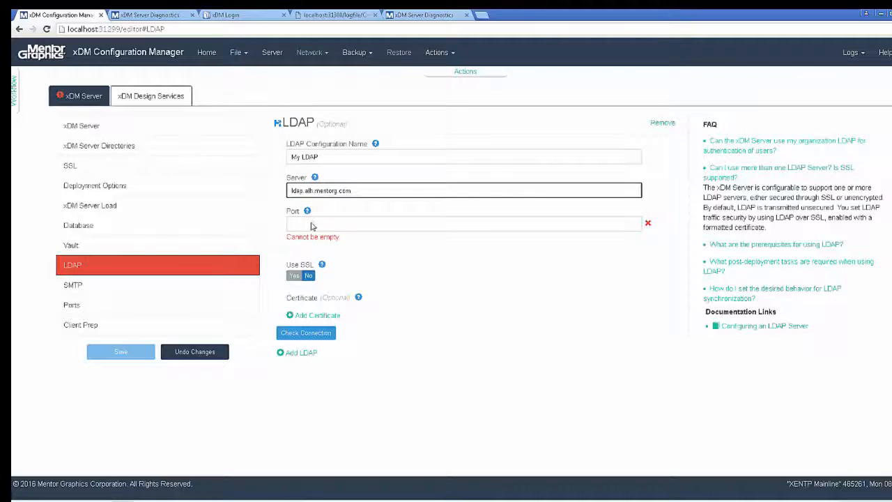
{"action": "left_click", "coordinate": [311, 224]}
{"action": "type", "text": "3"}
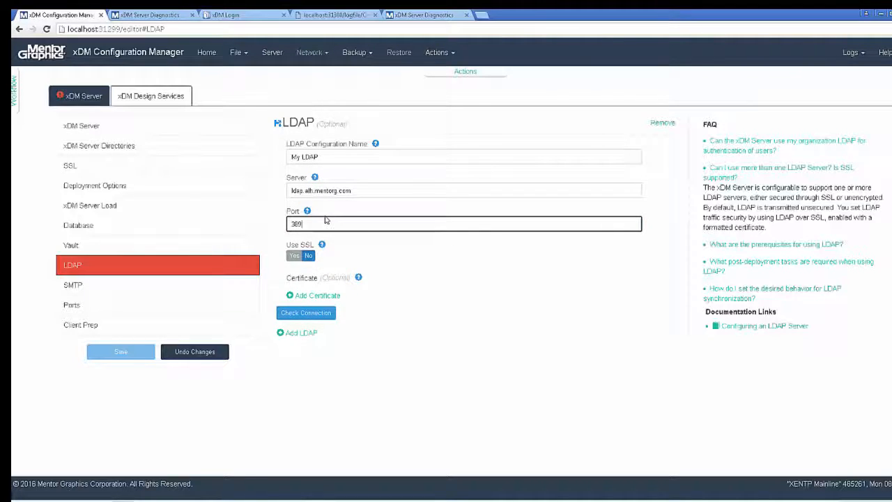
{"action": "type", "text": "89"}
{"action": "left_click", "coordinate": [308, 314]}
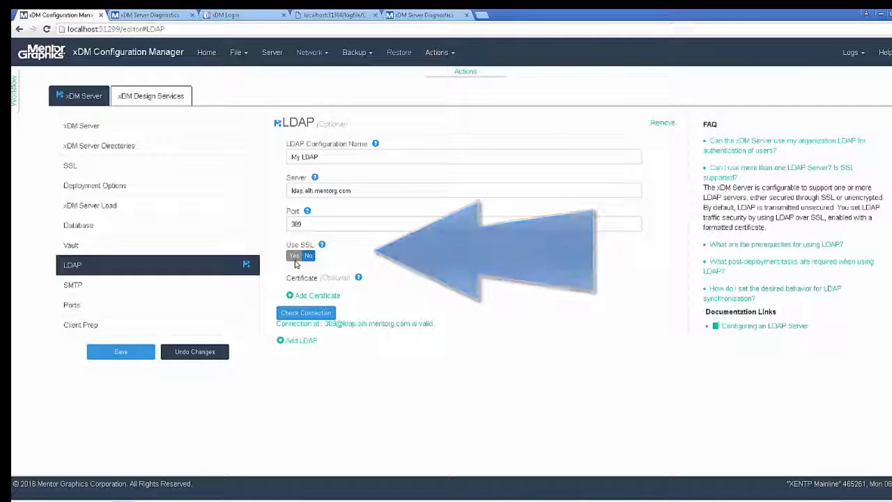
- Add another LDAP configuration named second LDAP with server secure-ldap.alh.mentorg.com, port 368 and SSL enabled
{"action": "left_click", "coordinate": [301, 340]}
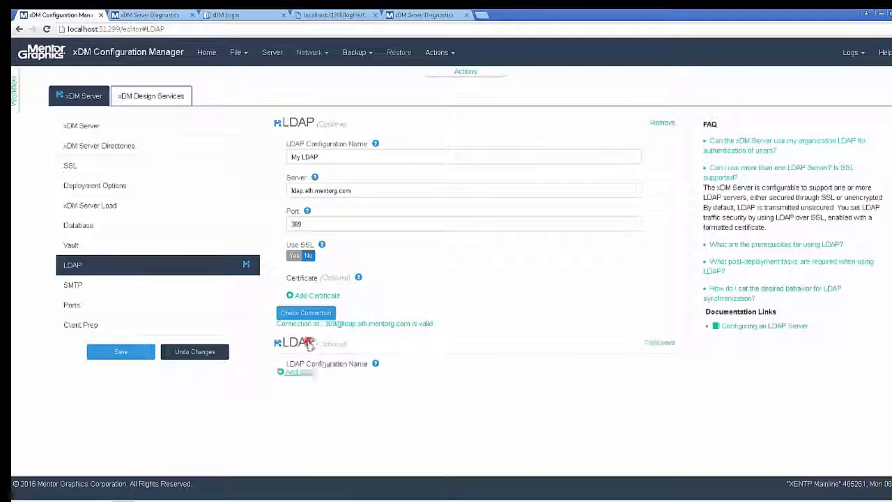
{"action": "type", "text": "second LDAP"}
{"action": "left_click", "coordinate": [325, 401]}
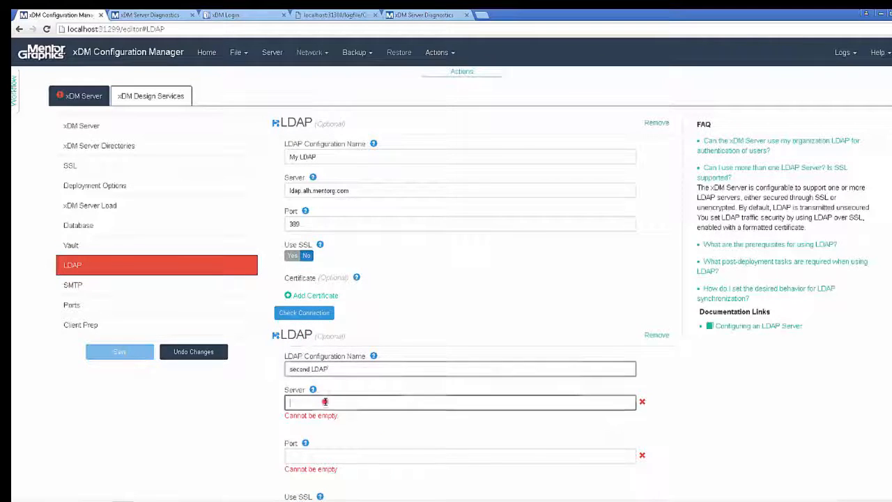
{"action": "type", "text": "ldap.alh.mentorg.com"}
{"action": "key", "text": "Home"}
{"action": "type", "text": "secure"}
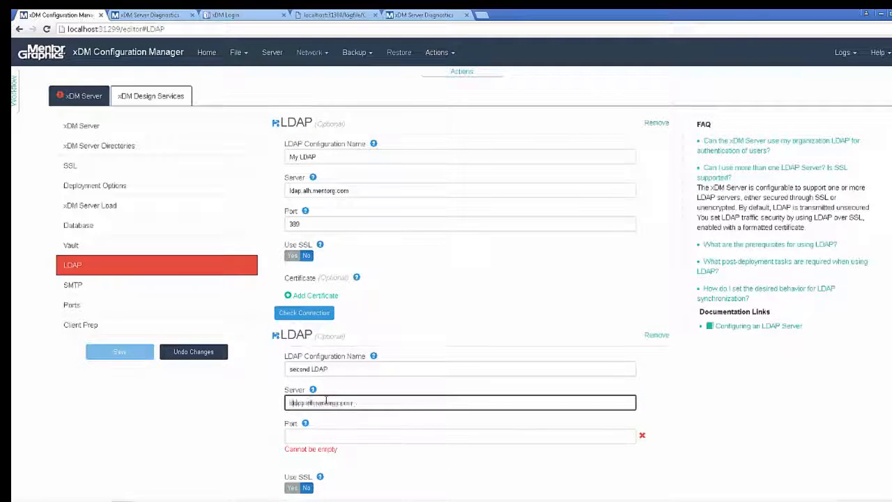
{"action": "type", "text": "-"}
{"action": "left_click", "coordinate": [316, 439]}
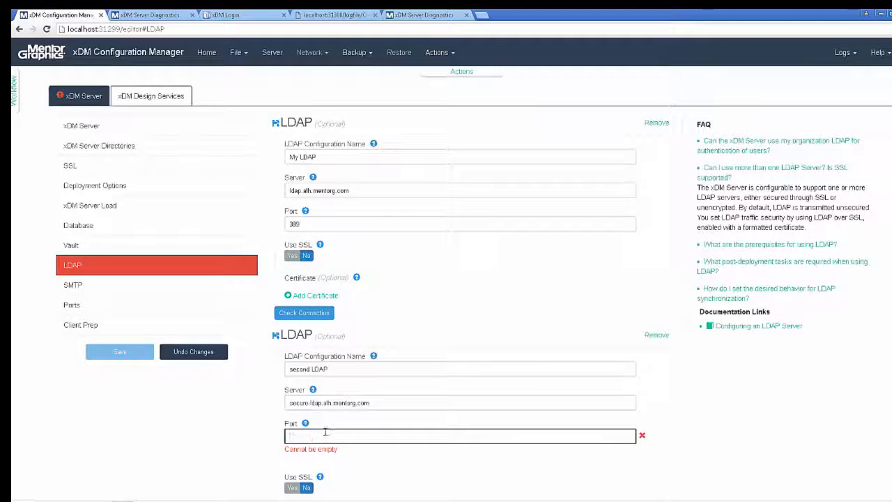
{"action": "type", "text": "636"}
{"action": "left_click", "coordinate": [292, 468]}
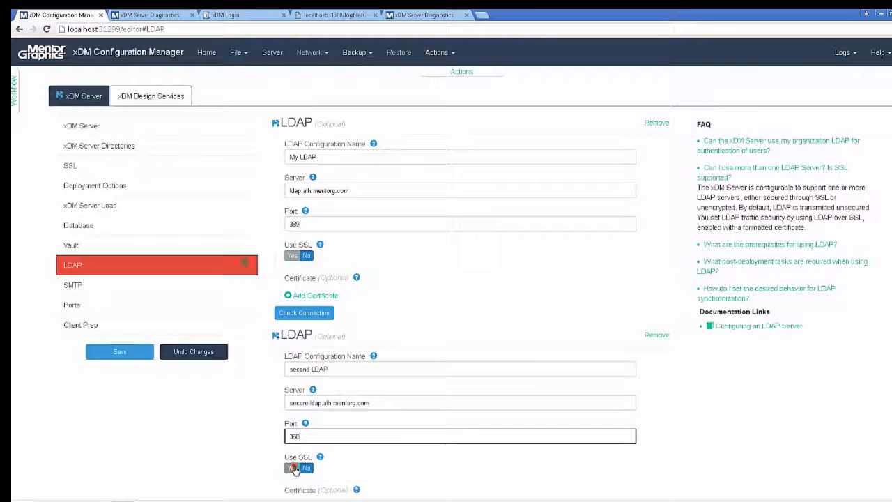
- Add a certificate to the second LDAP configuration with file path c:\Cert1.crt and format PKCS12
{"action": "scroll", "coordinate": [384, 462], "scroll_direction": "down", "scroll_amount": 1}
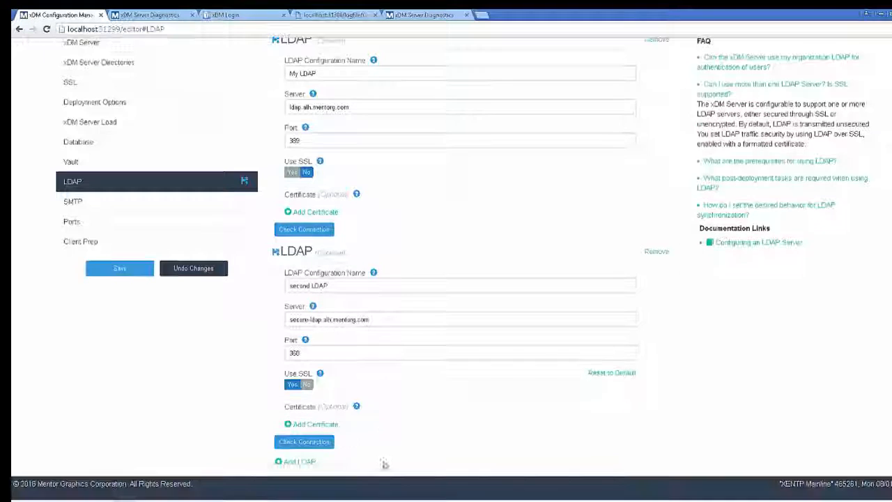
{"action": "left_click", "coordinate": [324, 423]}
{"action": "left_click", "coordinate": [316, 450]}
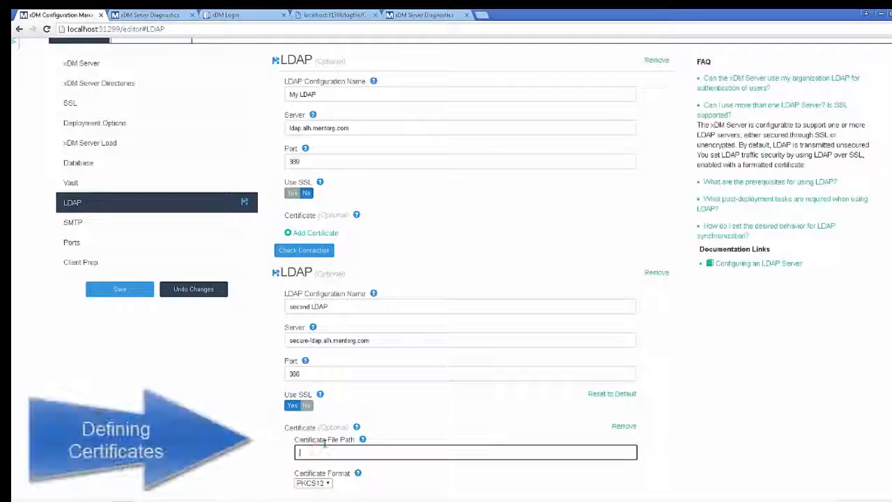
{"action": "type", "text": "Cert1.crt"}
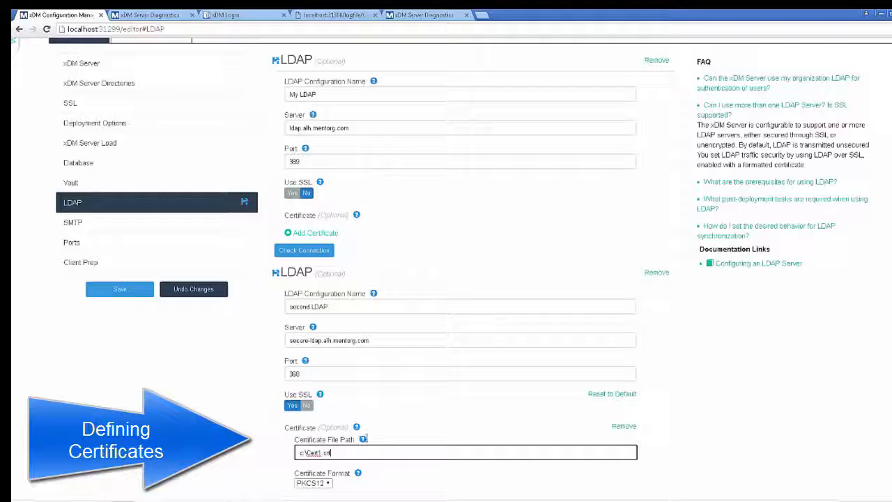
{"action": "left_click", "coordinate": [328, 484]}
{"action": "left_click", "coordinate": [326, 483]}
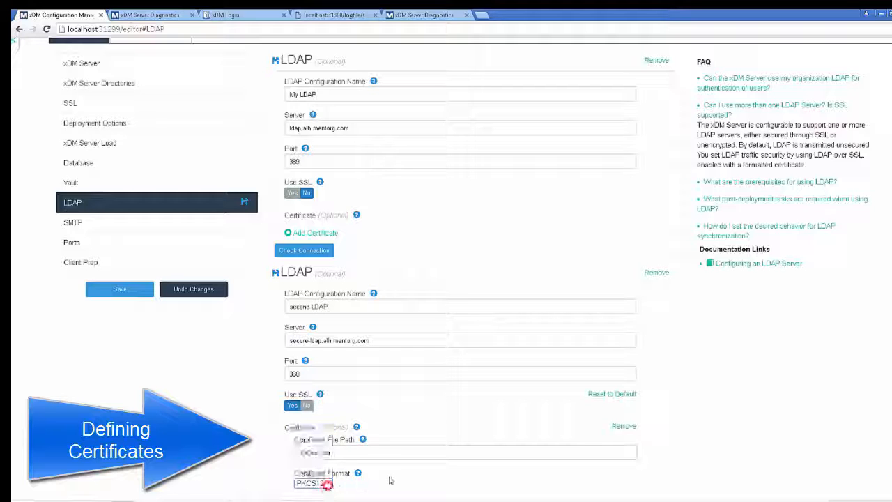
- Add another certificate to the second LDAP configuration with file path c:\Cert2.crt
{"action": "scroll", "coordinate": [390, 474], "scroll_direction": "down", "scroll_amount": 2}
{"action": "left_click", "coordinate": [314, 423]}
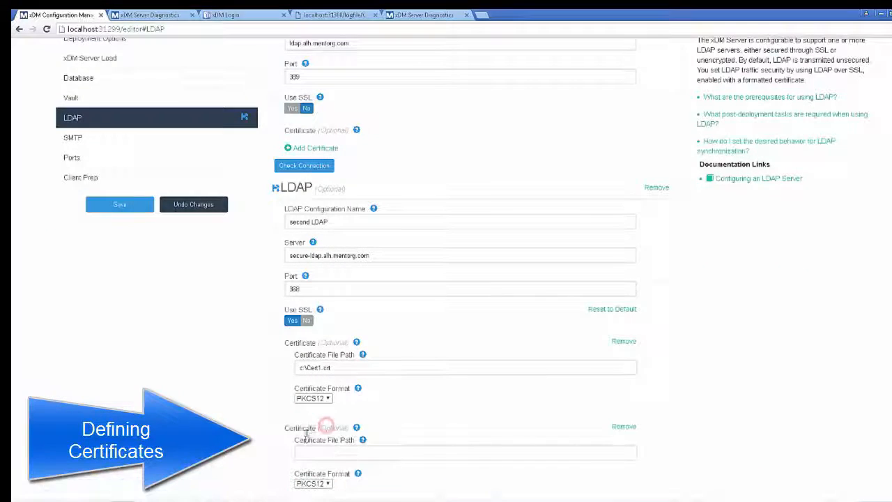
{"action": "left_click", "coordinate": [301, 453]}
{"action": "type", "text": "c:\\"}
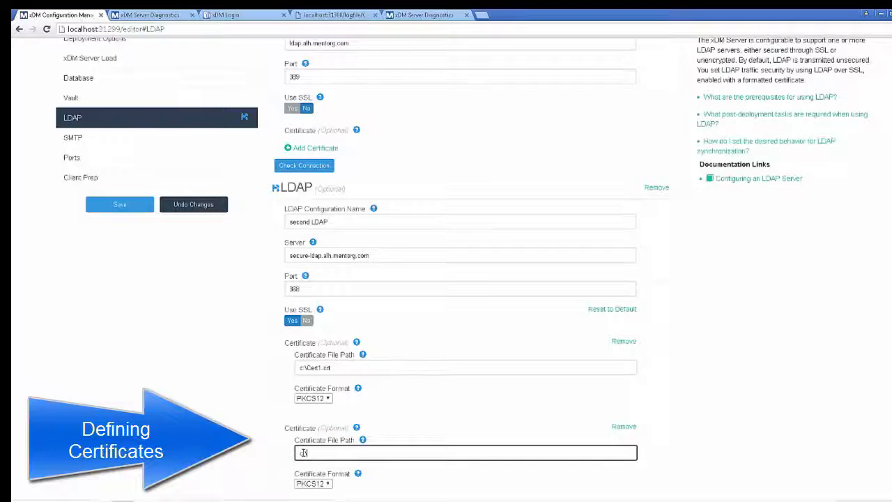
{"action": "type", "text": "Cert2.crt"}
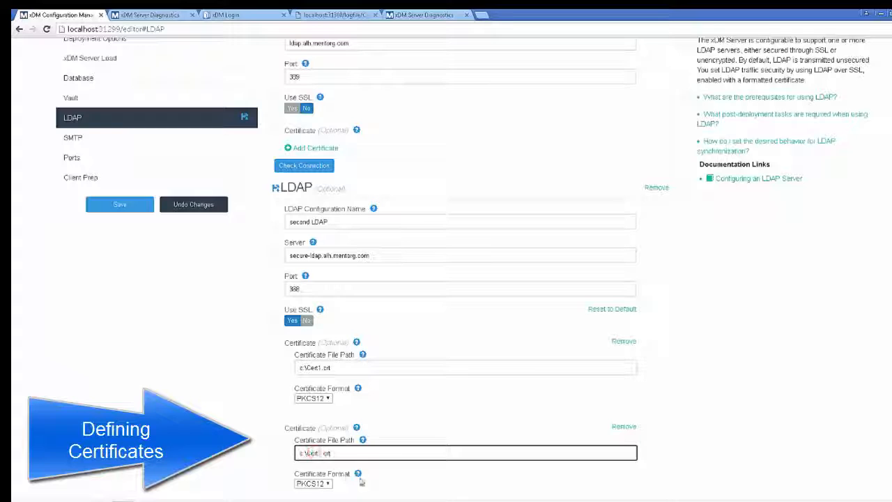
{"action": "left_click", "coordinate": [408, 480]}
{"action": "scroll", "coordinate": [407, 479], "scroll_direction": "down", "scroll_amount": 2}
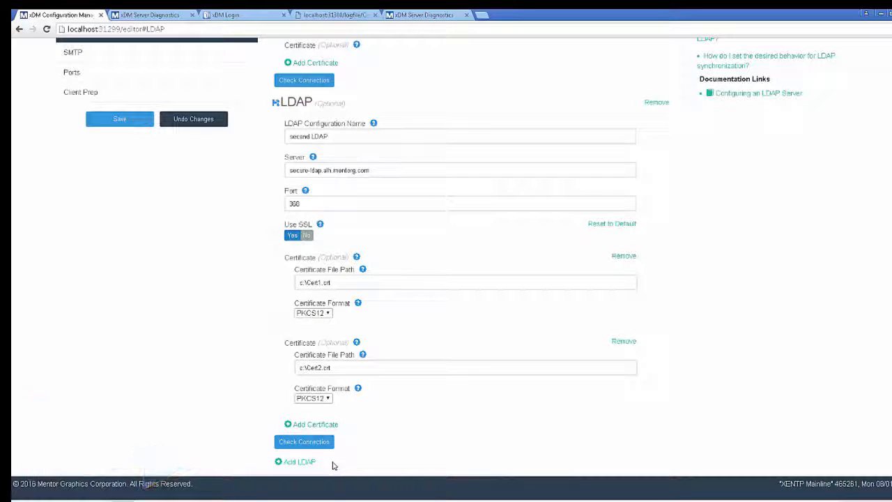